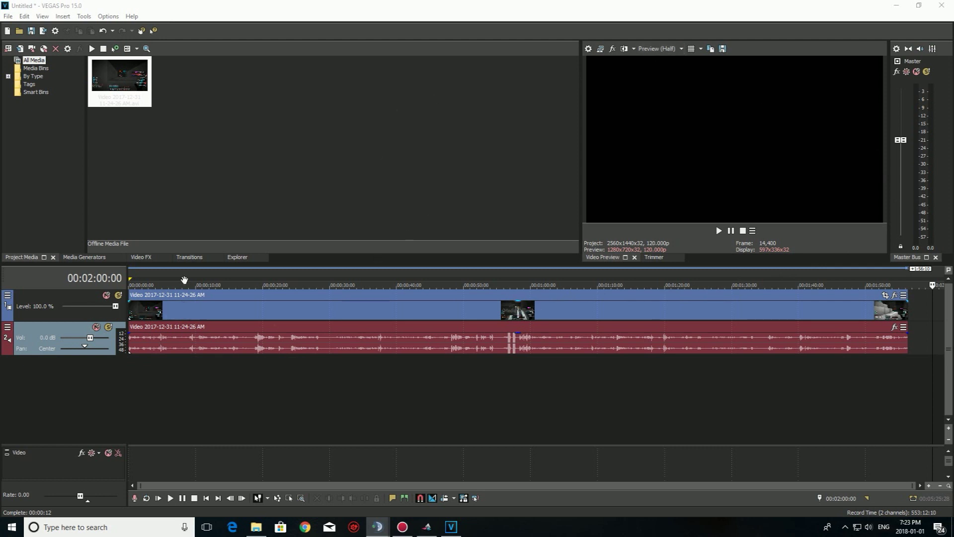
# Step: Widen the video preview panel and briefly play the gameplay clip from around 40 seconds
pyautogui.click(571, 310)
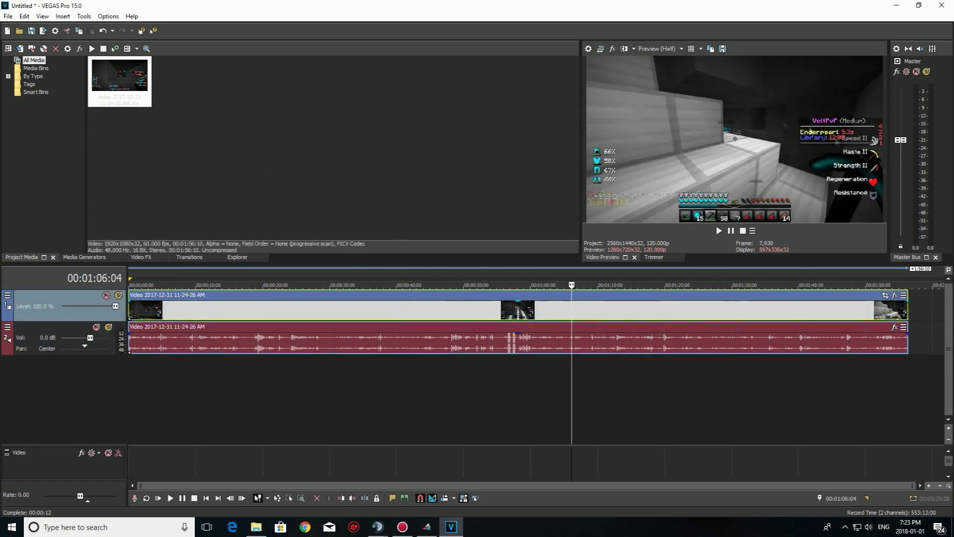
pyautogui.moveTo(579, 182); pyautogui.dragTo(395, 183)
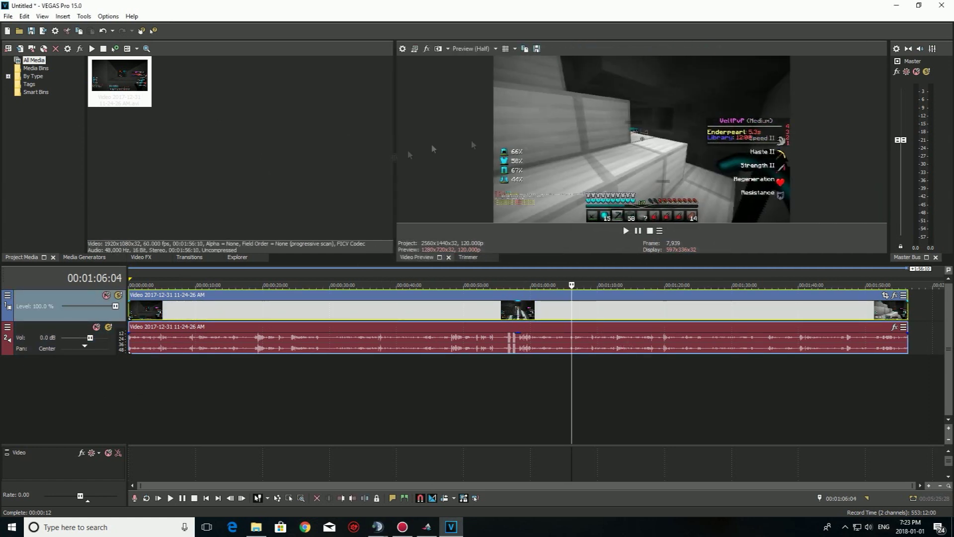
pyautogui.click(459, 310)
pyautogui.click(396, 310)
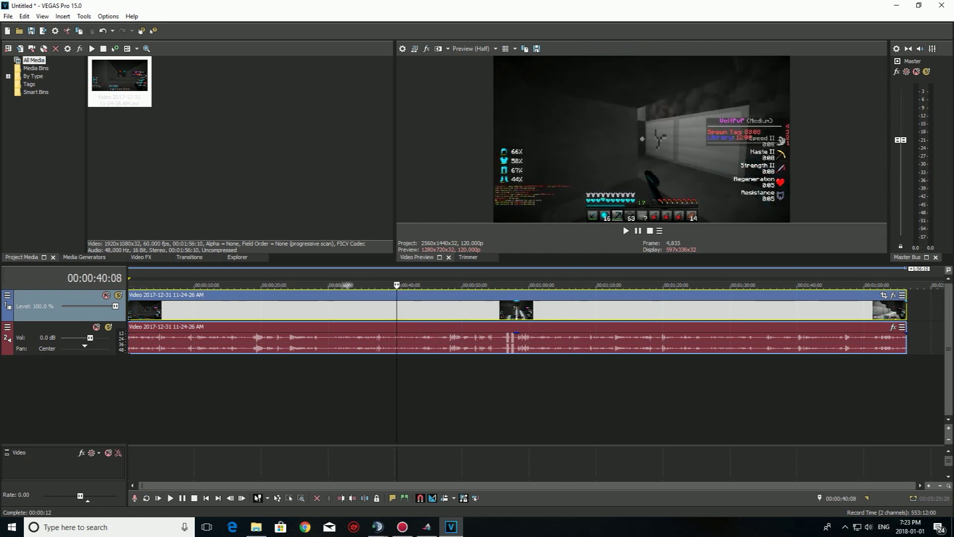
pyautogui.click(626, 230)
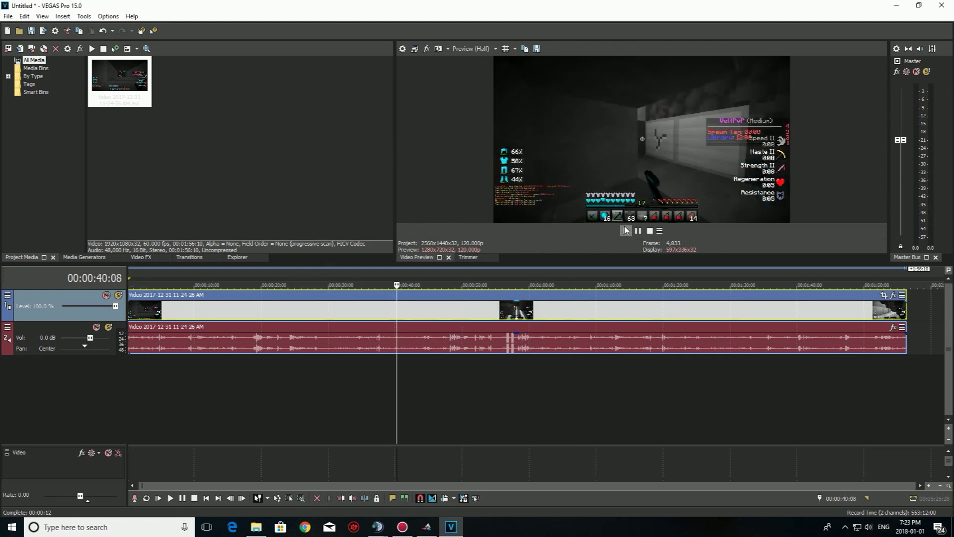
pyautogui.click(638, 231)
# Step: Try Draft, Preview and Good preview quality at half size, then Best at full size
pyautogui.click(473, 48)
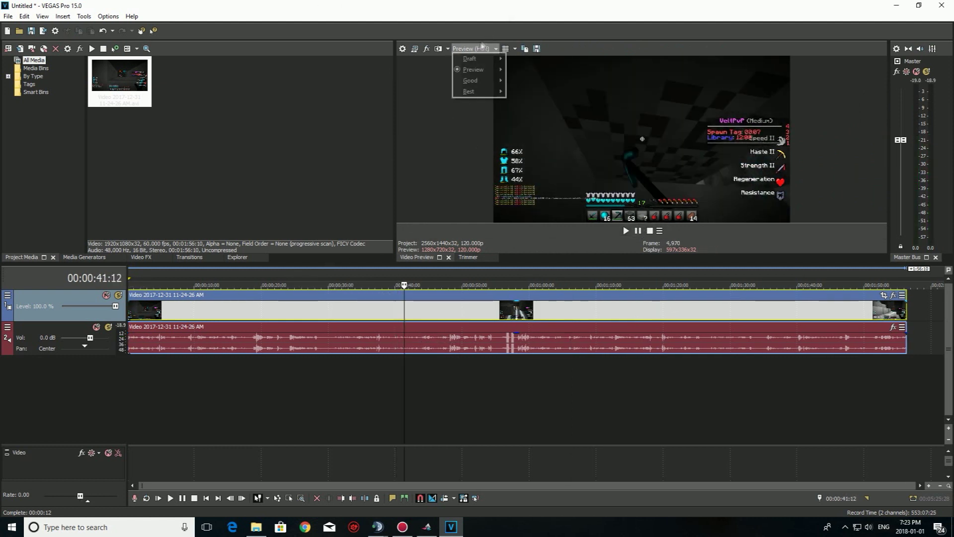
pyautogui.moveTo(477, 58)
pyautogui.click(512, 80)
pyautogui.click(470, 48)
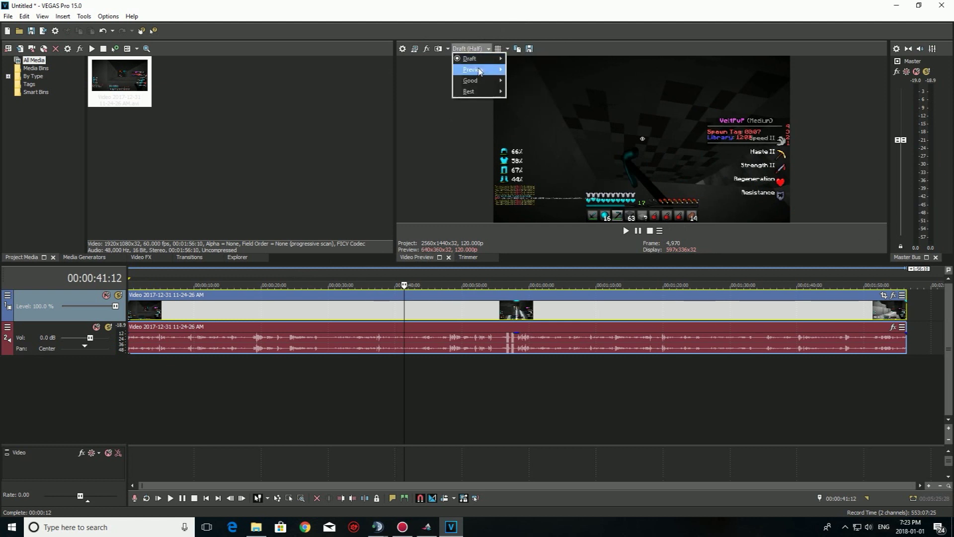
pyautogui.click(518, 91)
pyautogui.click(472, 49)
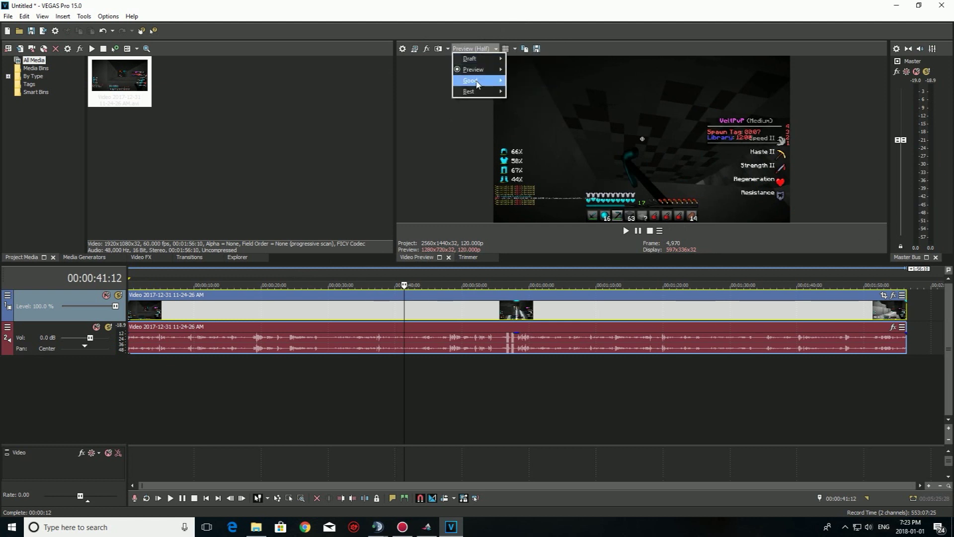
pyautogui.click(519, 103)
pyautogui.click(485, 50)
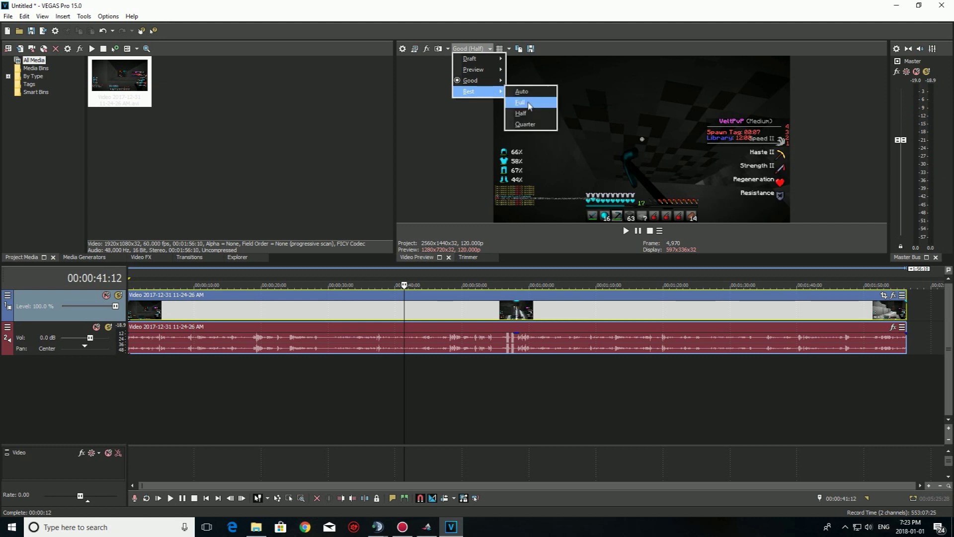
pyautogui.click(520, 102)
# Step: Switch preview quality to Best (Half) and play the clip to judge it
pyautogui.click(477, 50)
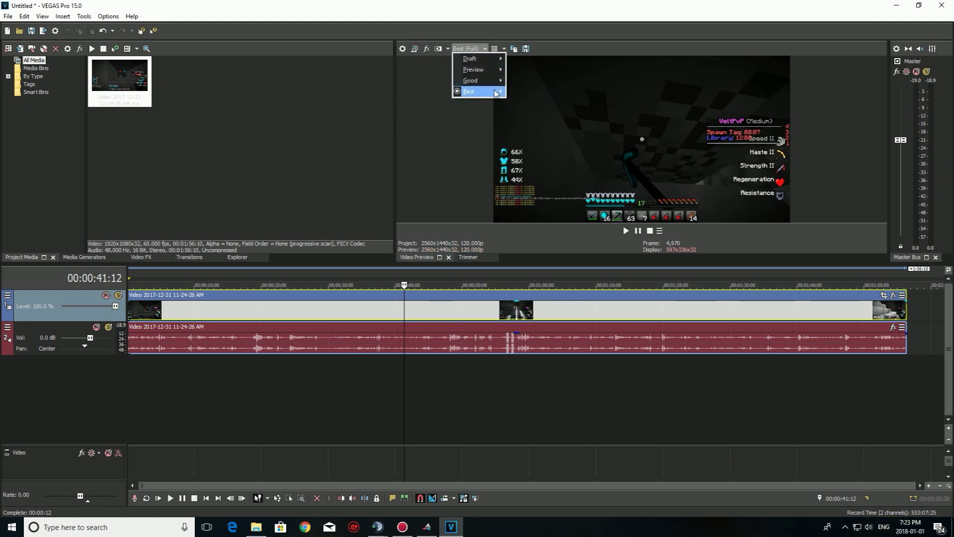
pyautogui.moveTo(478, 91)
pyautogui.click(527, 115)
pyautogui.click(626, 231)
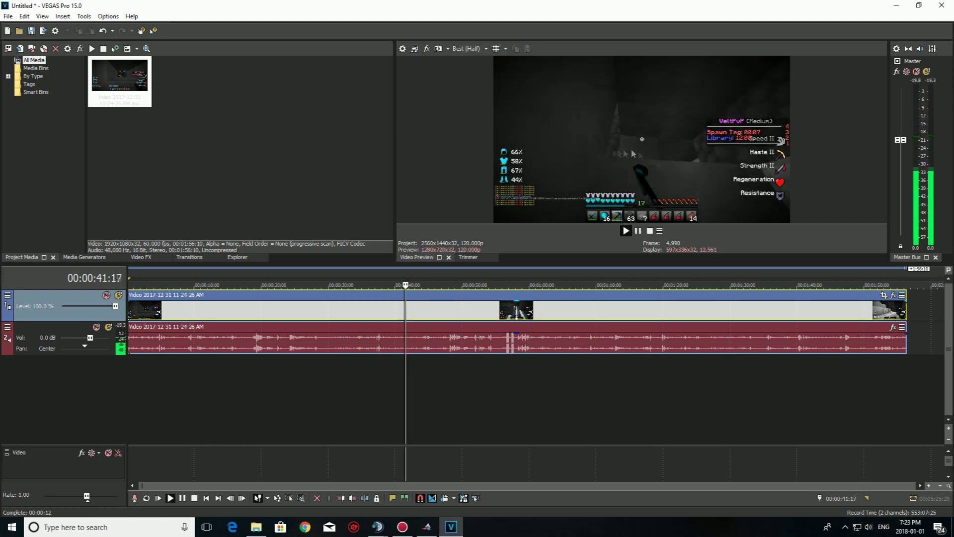
pyautogui.click(639, 231)
# Step: Set preview quality back to Preview (Half) and play the clip again
pyautogui.click(477, 49)
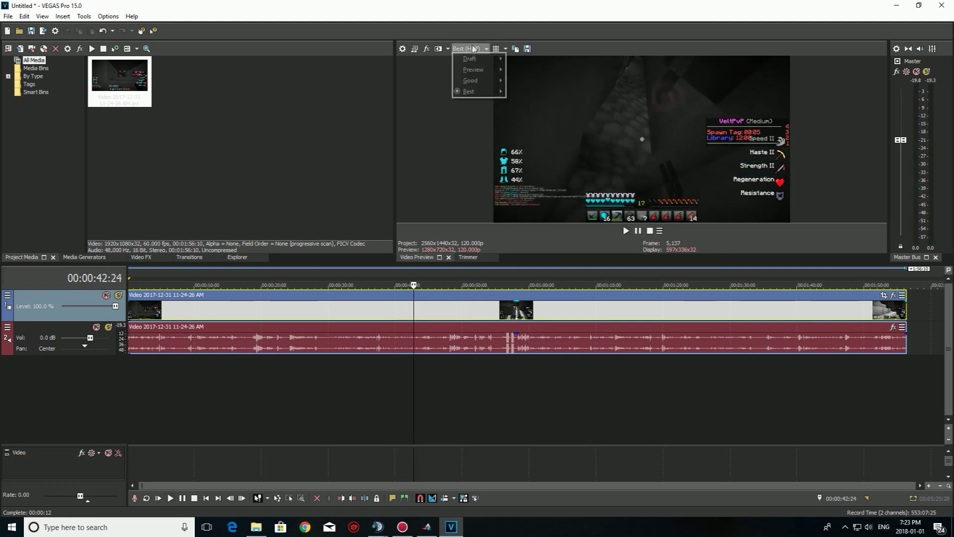
pyautogui.moveTo(481, 70)
pyautogui.click(521, 92)
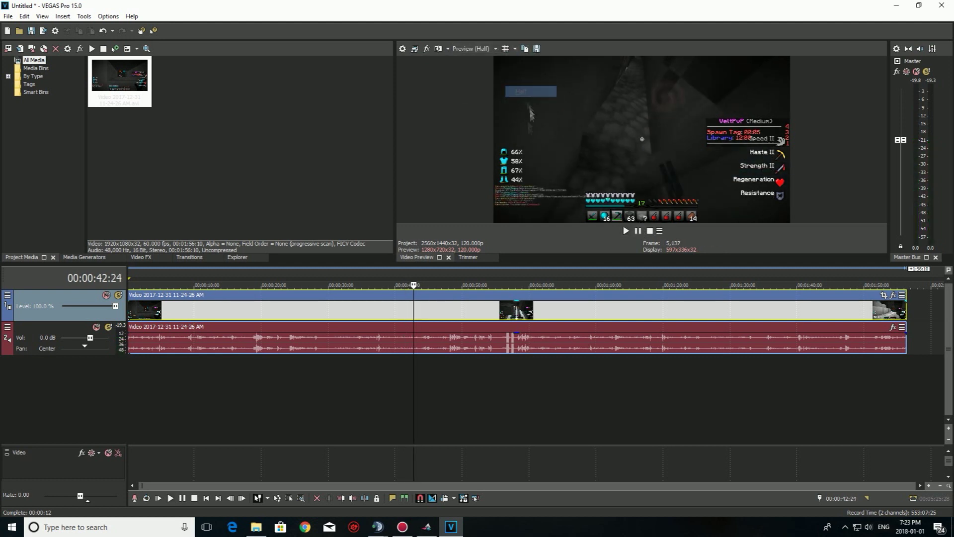
pyautogui.press('space')
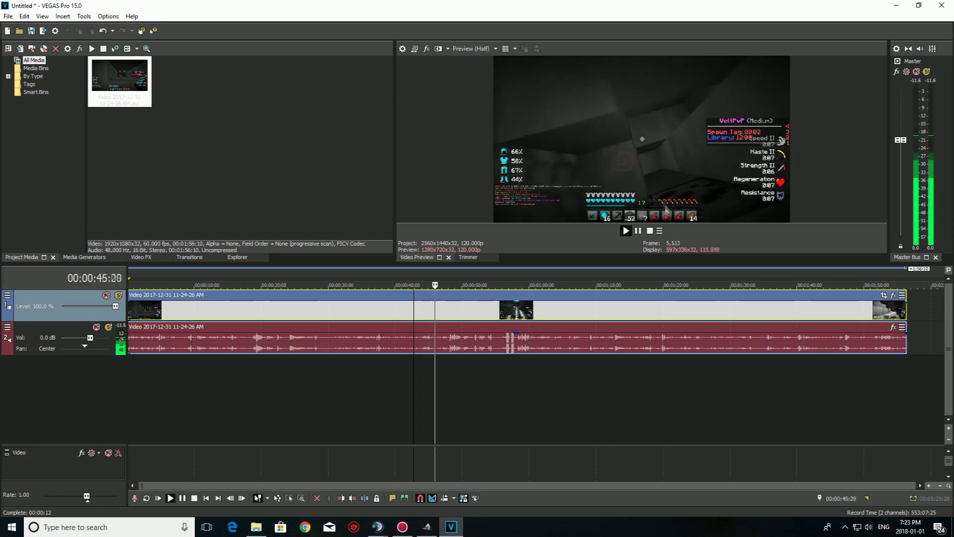
pyautogui.click(639, 231)
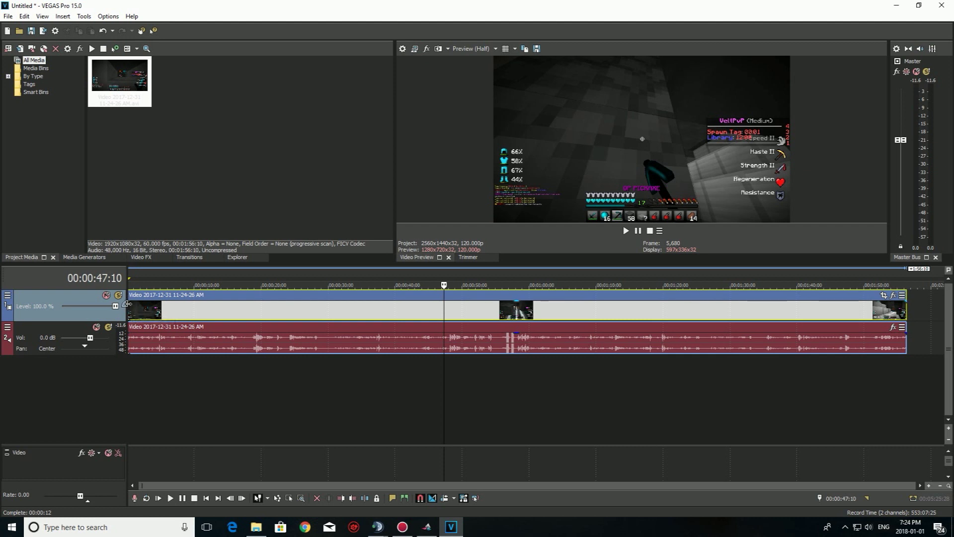
# Step: Drag a short fade-in onto the gameplay clip's start and cue the timeline back to 00:00:00:00
pyautogui.moveTo(131, 298); pyautogui.dragTo(138, 298)
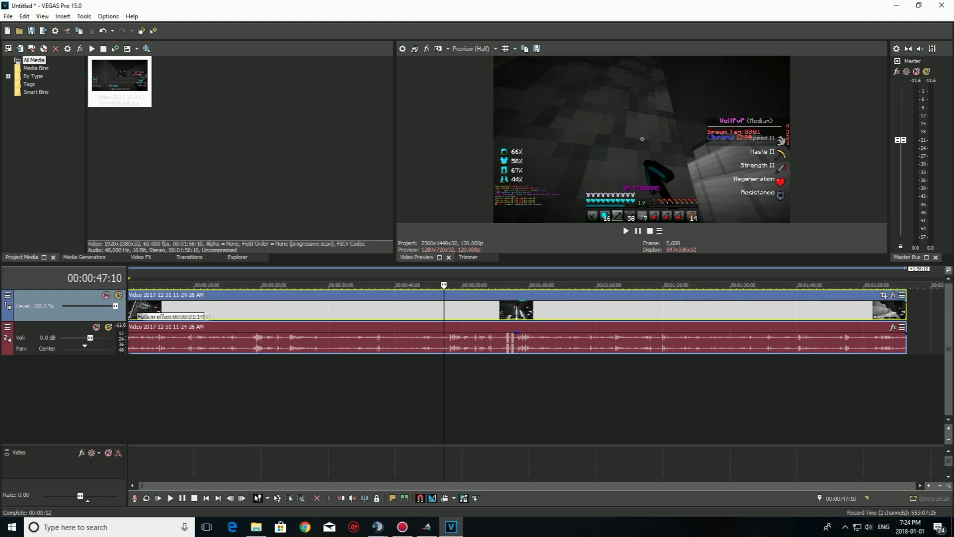
pyautogui.click(128, 365)
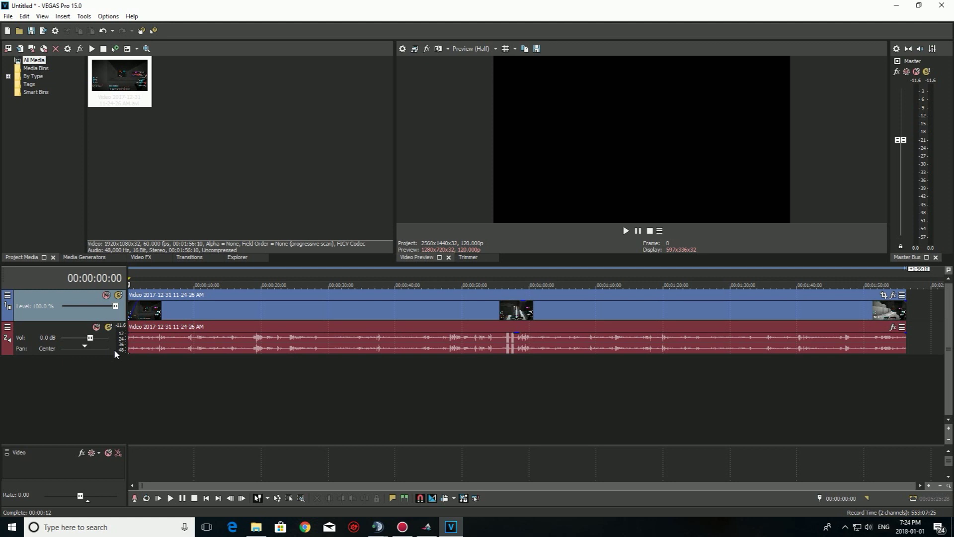
# Step: Toggle the video bus track with Ctrl+Shift+B, move the playhead to about 22 seconds, then show the bus track
pyautogui.hotkey('ctrl', 'shift', 'b')
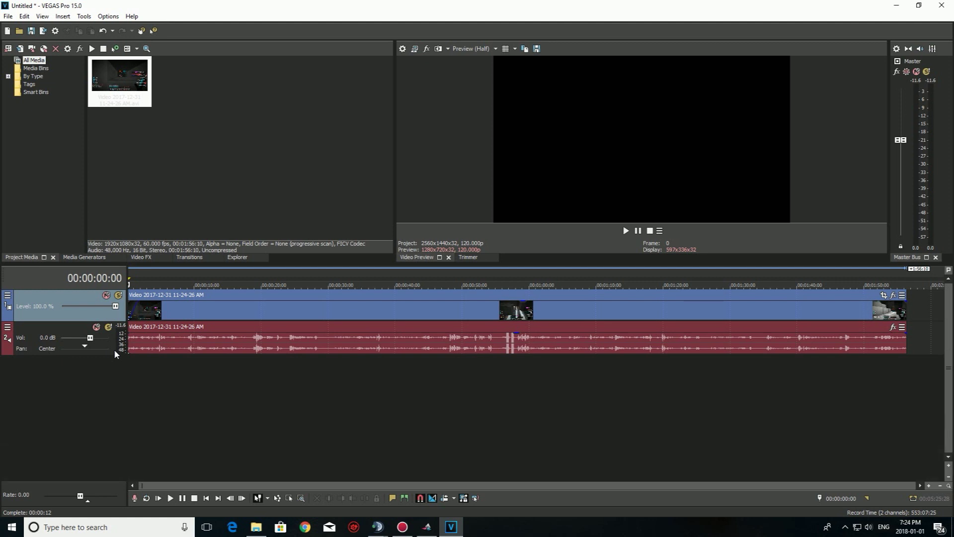
pyautogui.hotkey('ctrl', 'shift', 'b')
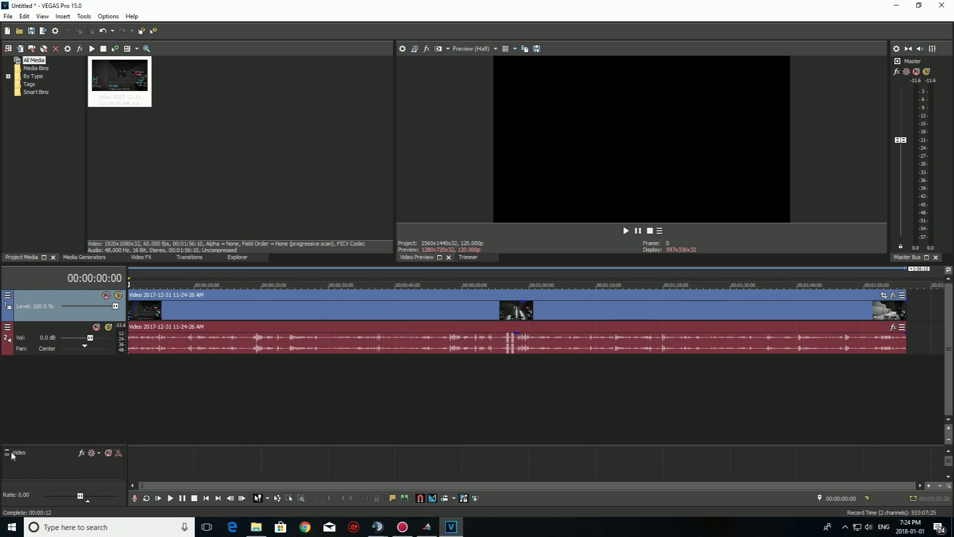
pyautogui.hotkey('ctrl', 'shift', 'b')
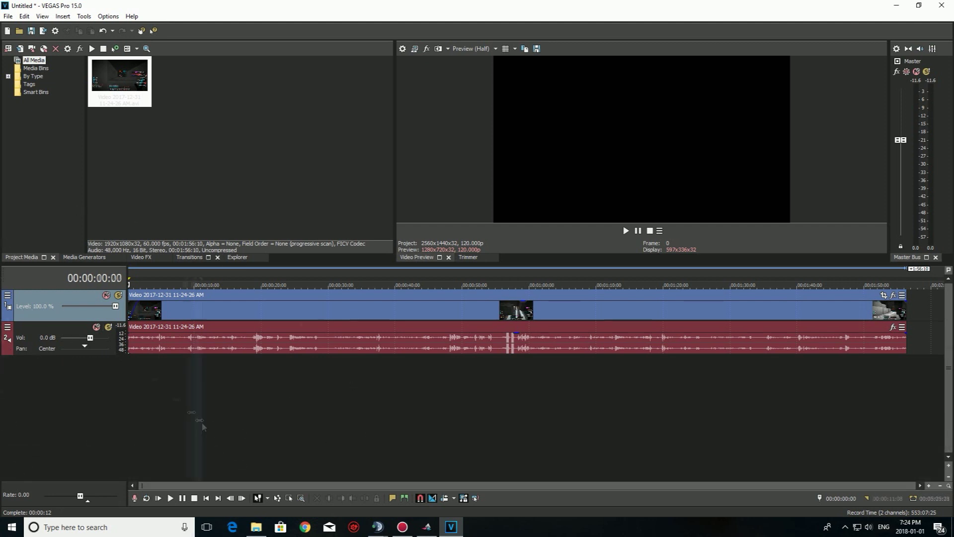
pyautogui.moveTo(202, 426)
pyautogui.mouseDown()
pyautogui.moveTo(129, 428)
pyautogui.moveTo(213, 427)
pyautogui.mouseUp()
pyautogui.click(281, 433)
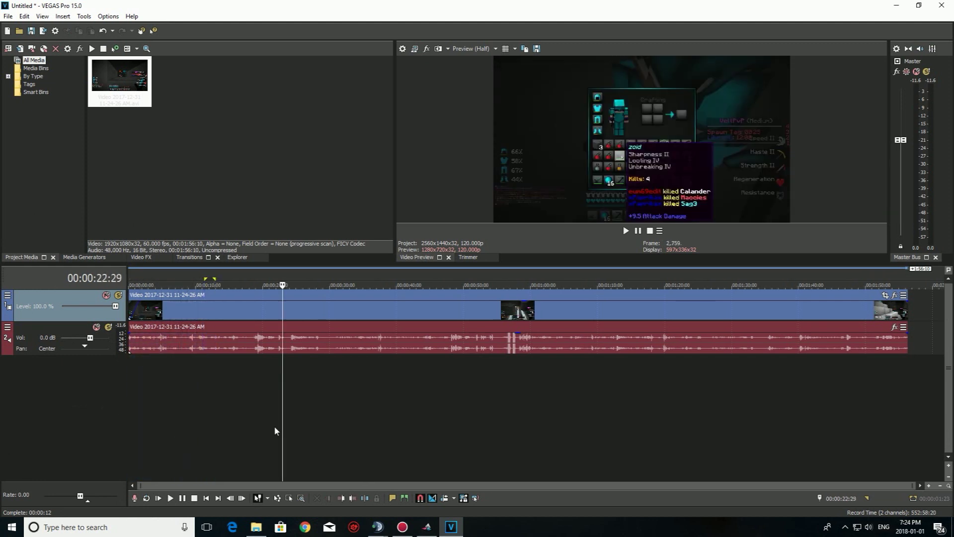
pyautogui.hotkey('ctrl', 'shift', 'b')
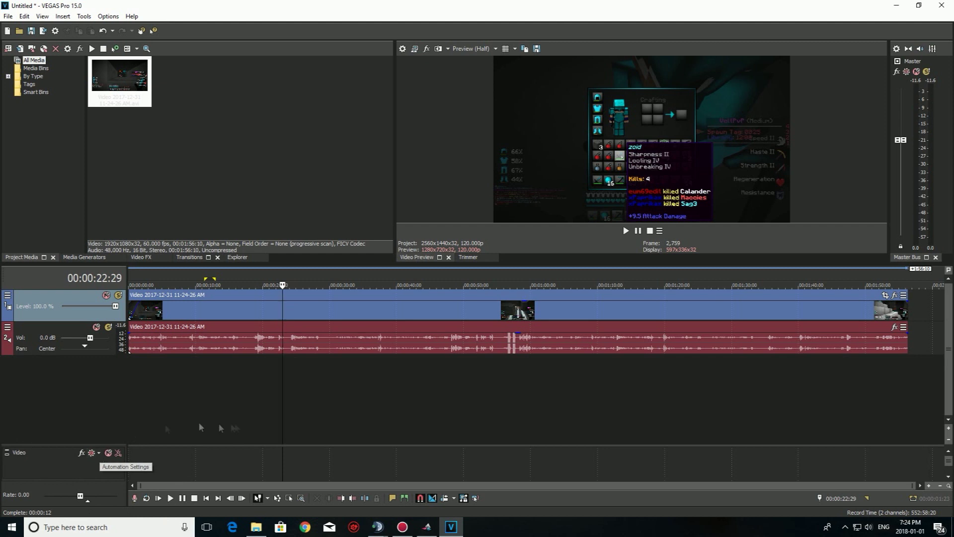
# Step: Insert a Motion Blur Amount envelope from the video bus track's right-click menu
pyautogui.rightClick(120, 467)
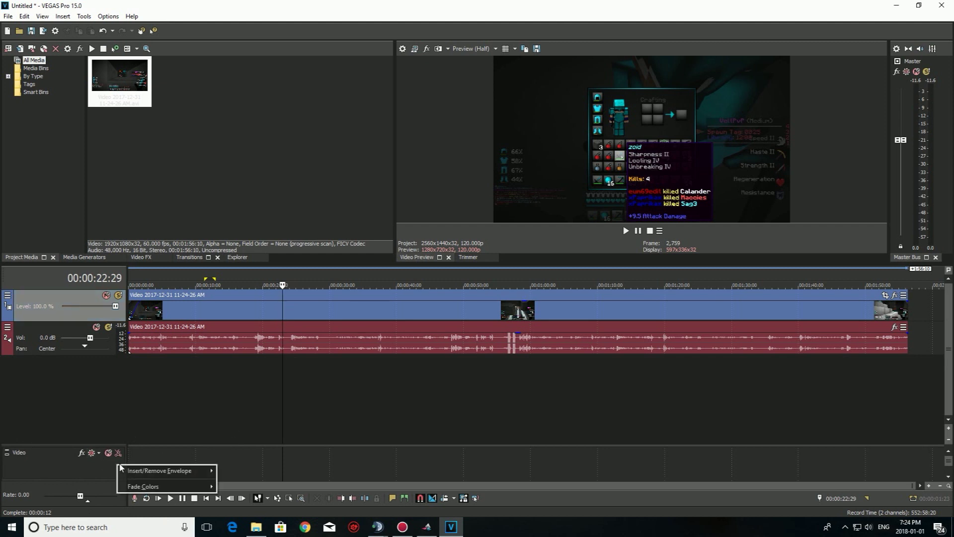
pyautogui.moveTo(140, 477)
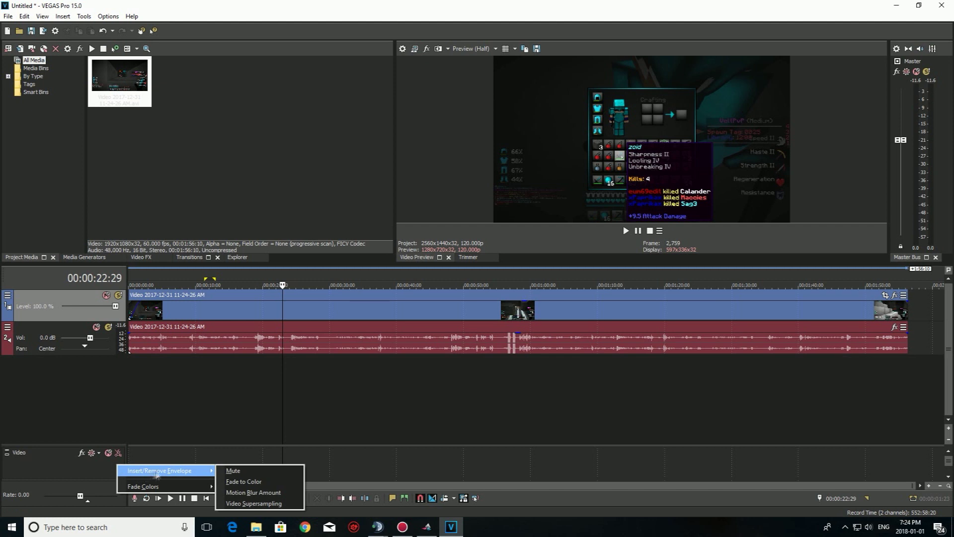
pyautogui.click(251, 492)
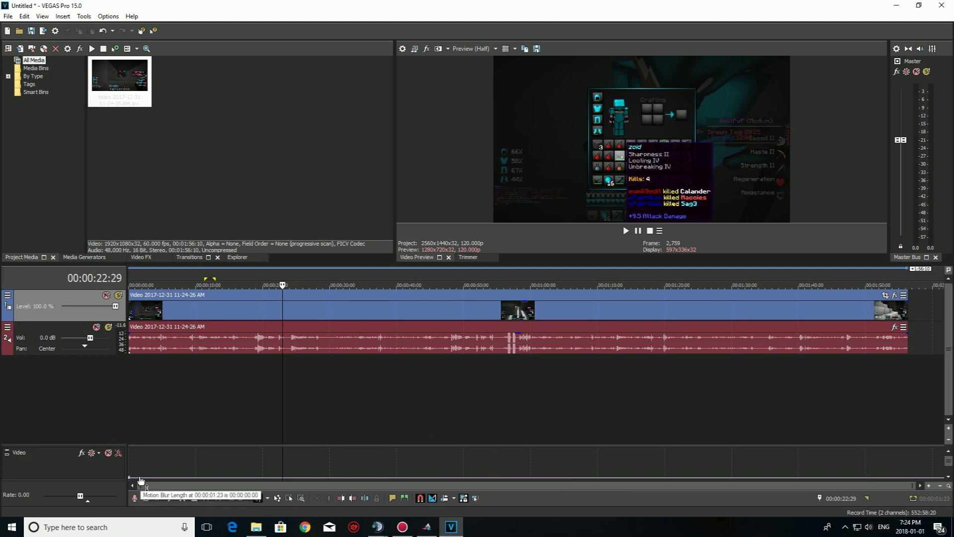
# Step: Drag the Motion Blur Amount envelope up to a blur length of 00:00:00:03
pyautogui.moveTo(141, 480); pyautogui.dragTo(141, 479)
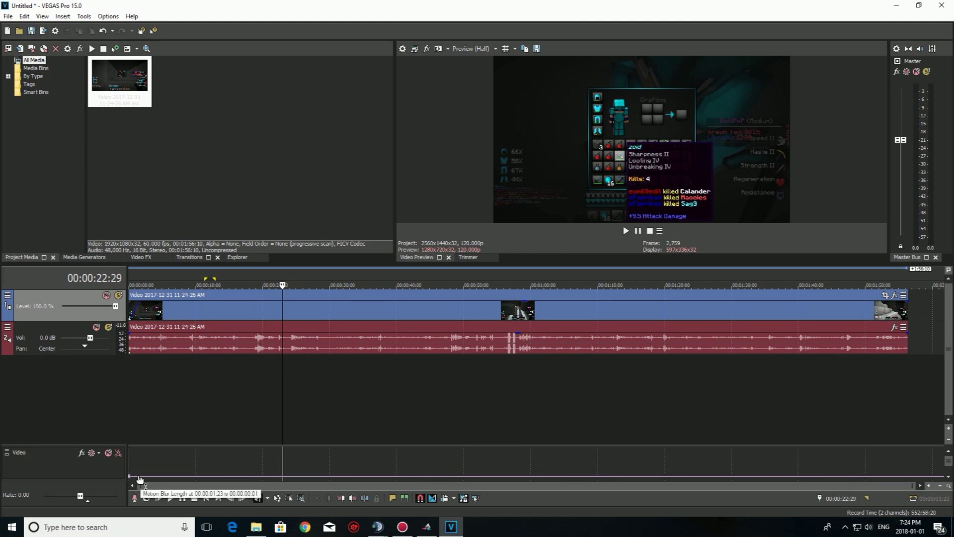
pyautogui.moveTo(140, 480)
pyautogui.mouseDown()
pyautogui.moveTo(153, 442)
pyautogui.moveTo(144, 485)
pyautogui.moveTo(145, 428)
pyautogui.moveTo(152, 464)
pyautogui.moveTo(139, 479)
pyautogui.moveTo(127, 475)
pyautogui.mouseUp()
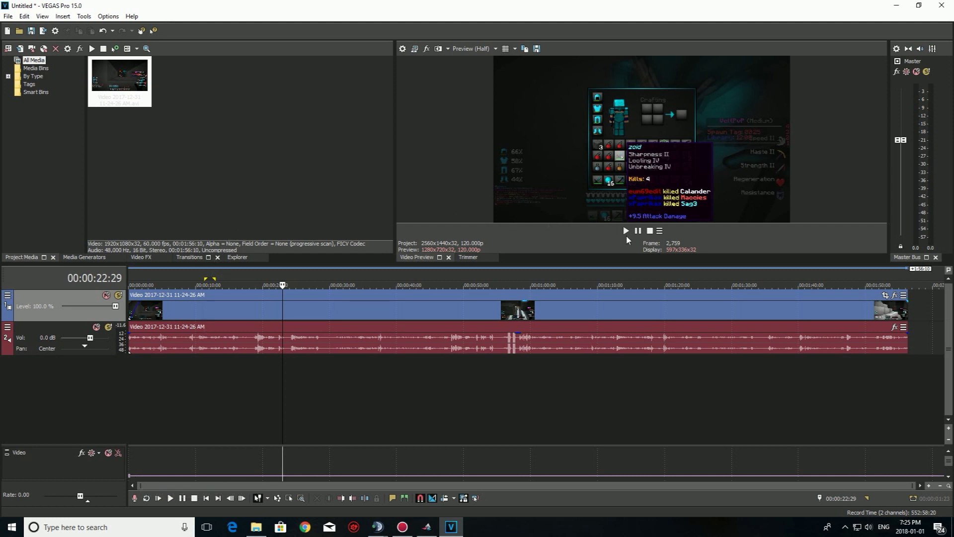
pyautogui.click(625, 231)
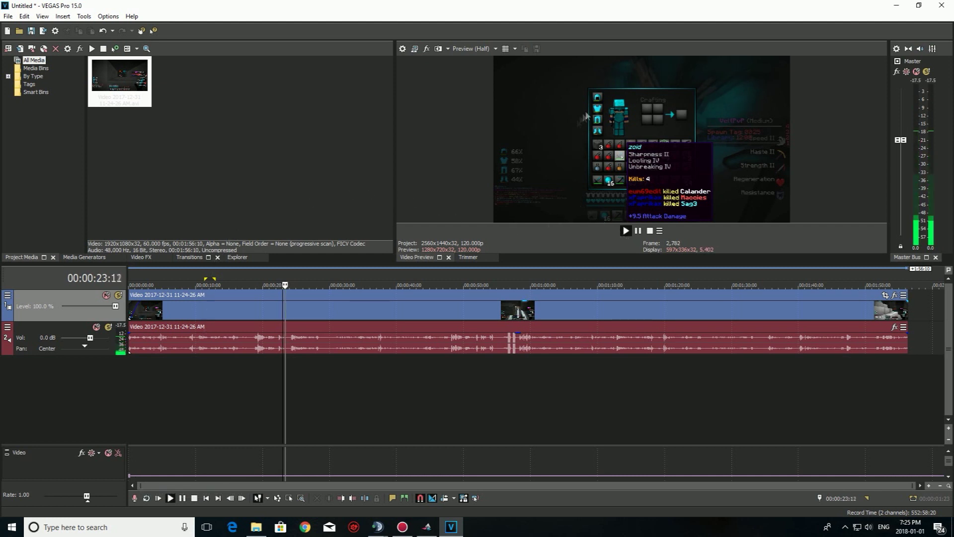
pyautogui.click(637, 230)
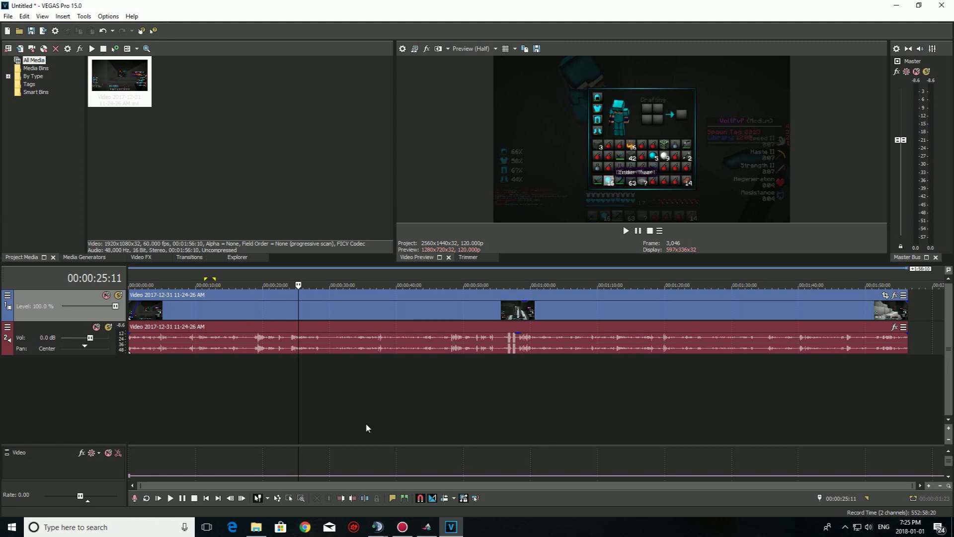
pyautogui.click(133, 379)
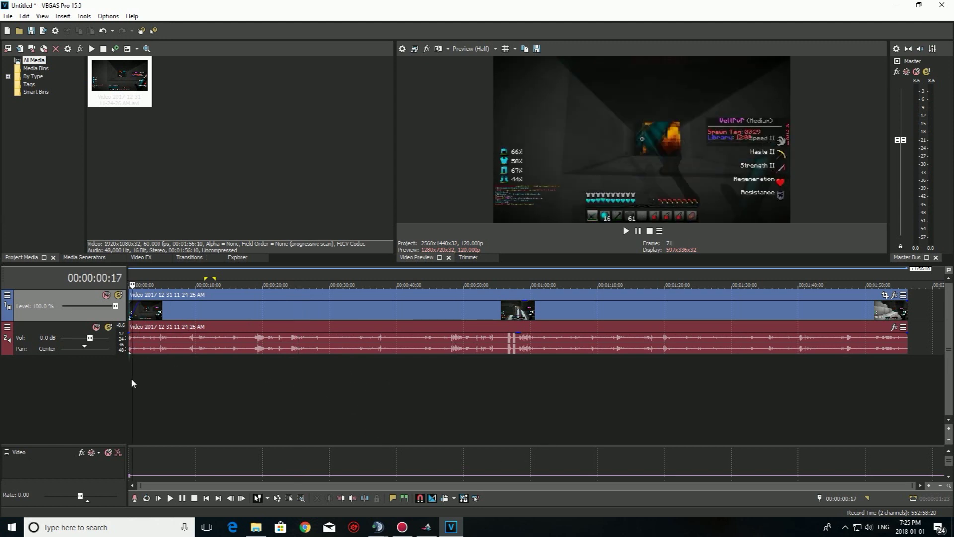
pyautogui.click(132, 383)
pyautogui.click(626, 231)
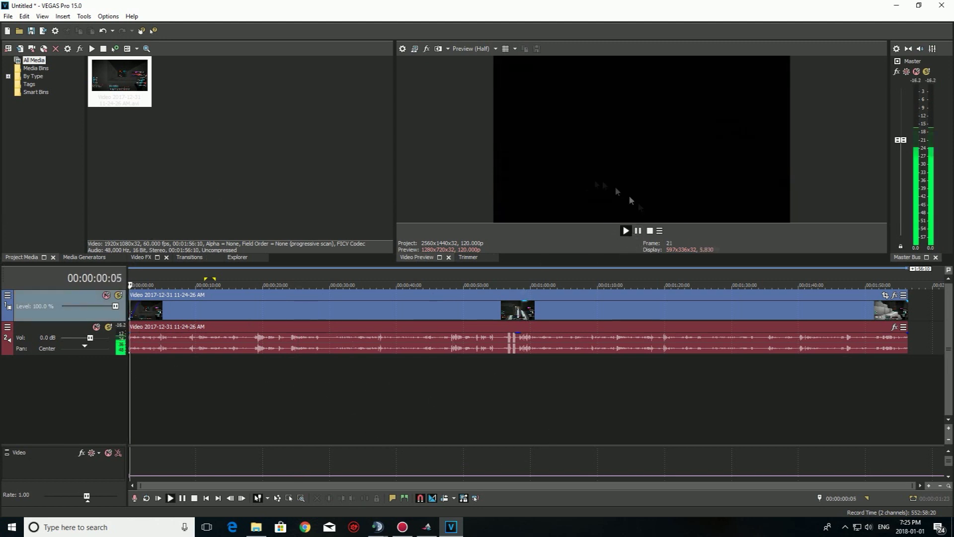
pyautogui.click(638, 231)
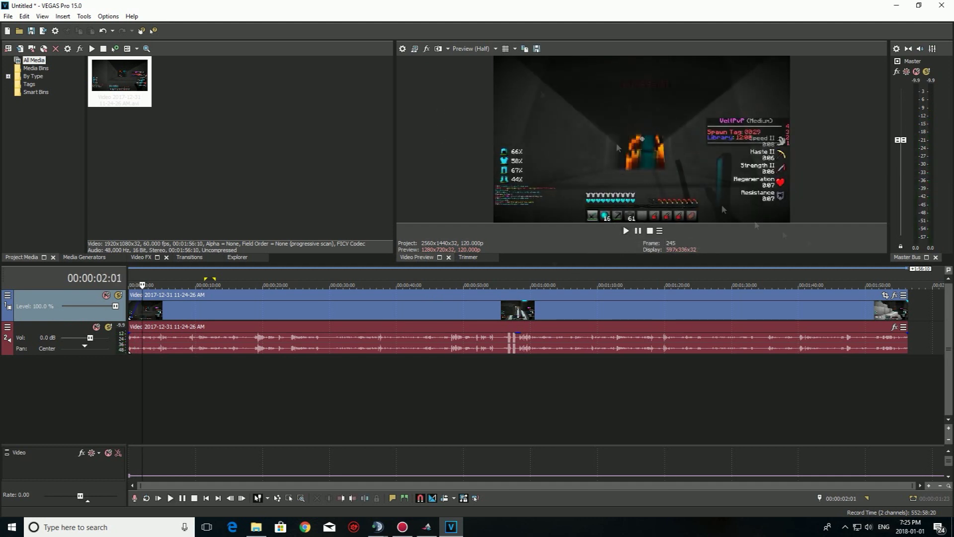